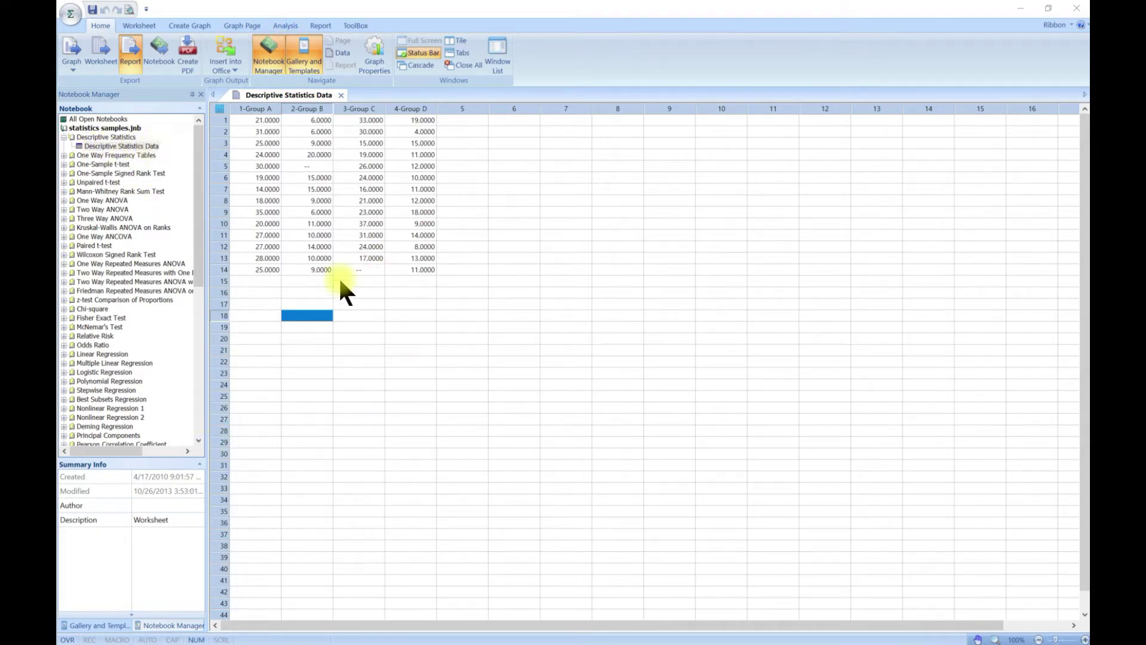
# - Switch to the Analysis ribbon to show the statistics commands
pyautogui.click(284, 25)
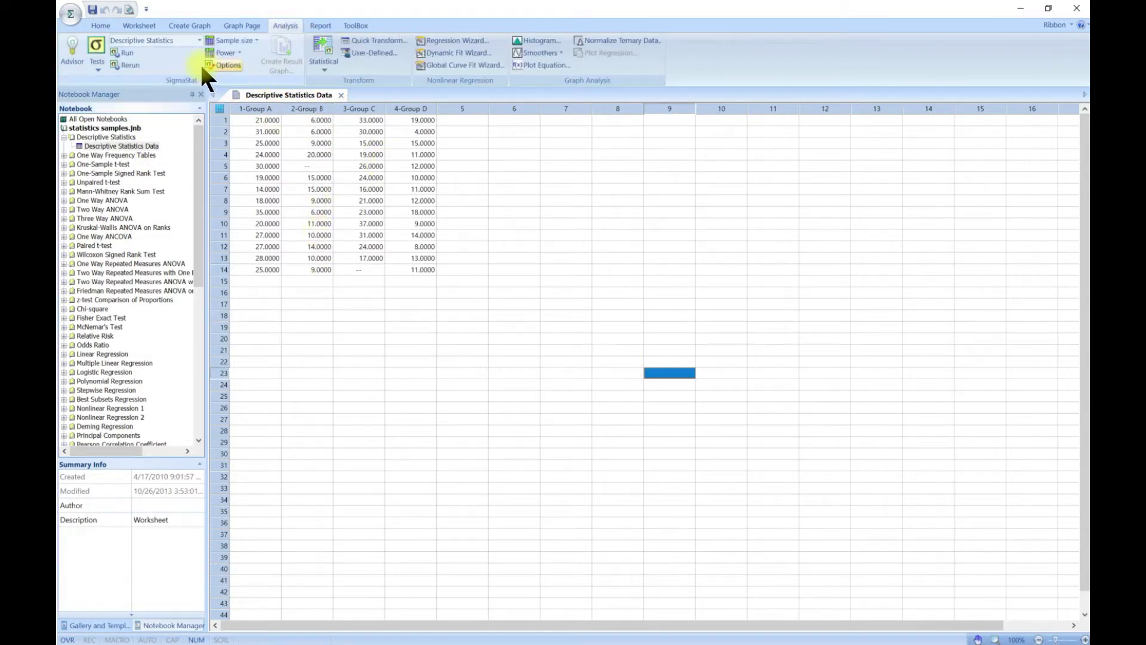
# - Keep Descriptive Statistics as the chosen test and start it from Tests > Describe Data
pyautogui.click(97, 62)
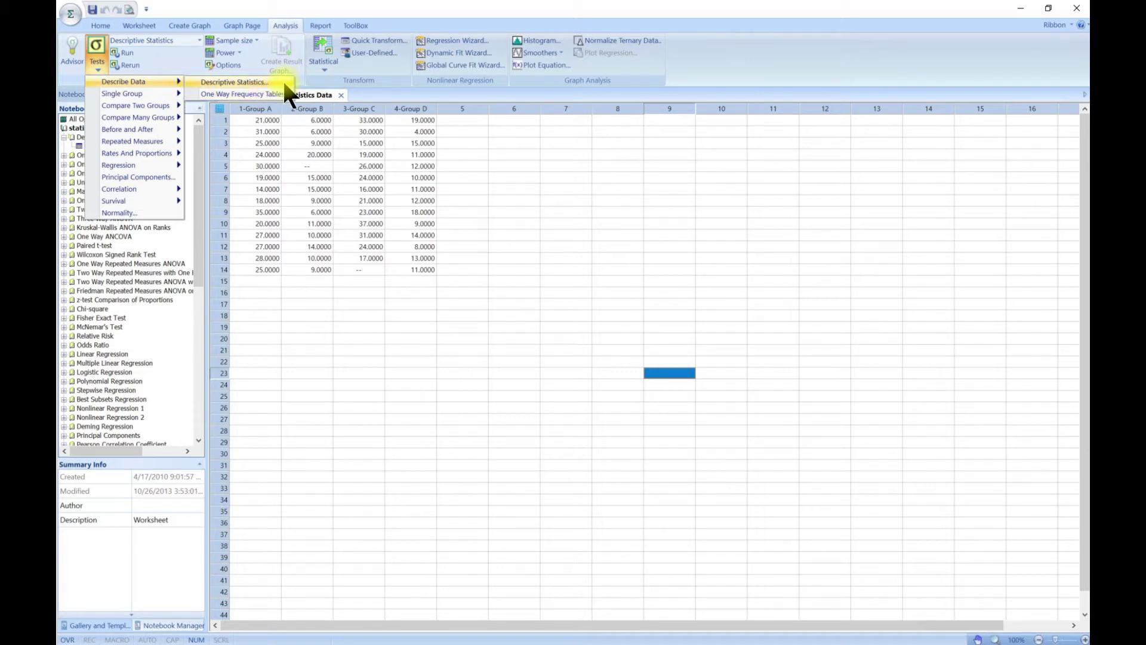
pyautogui.click(555, 257)
pyautogui.click(199, 40)
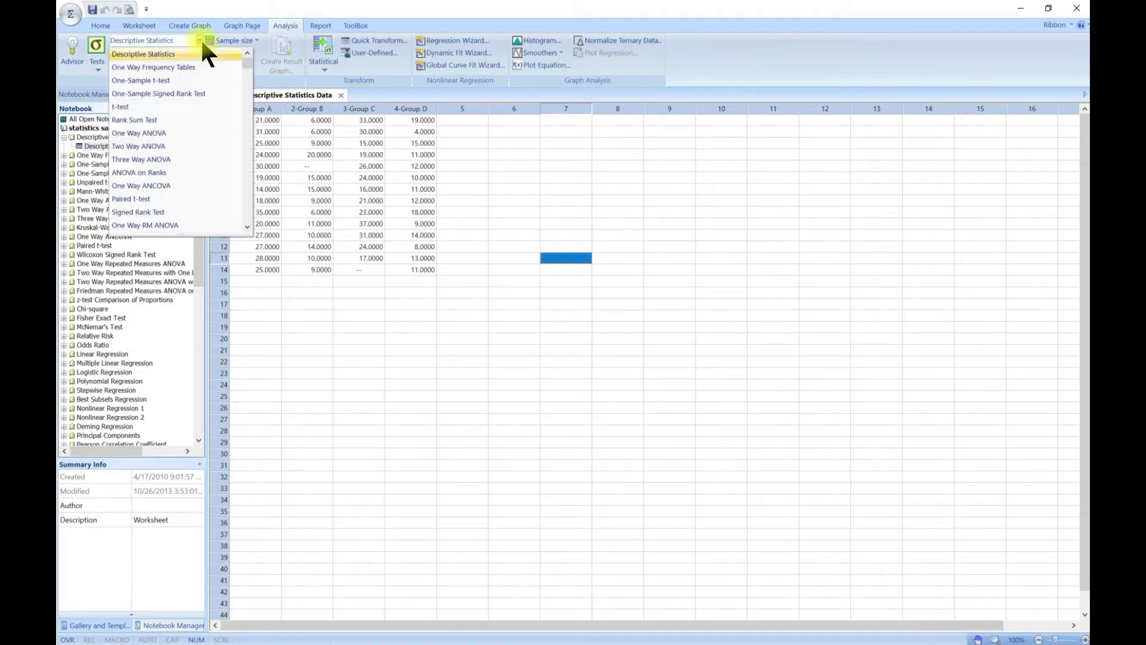
pyautogui.click(191, 53)
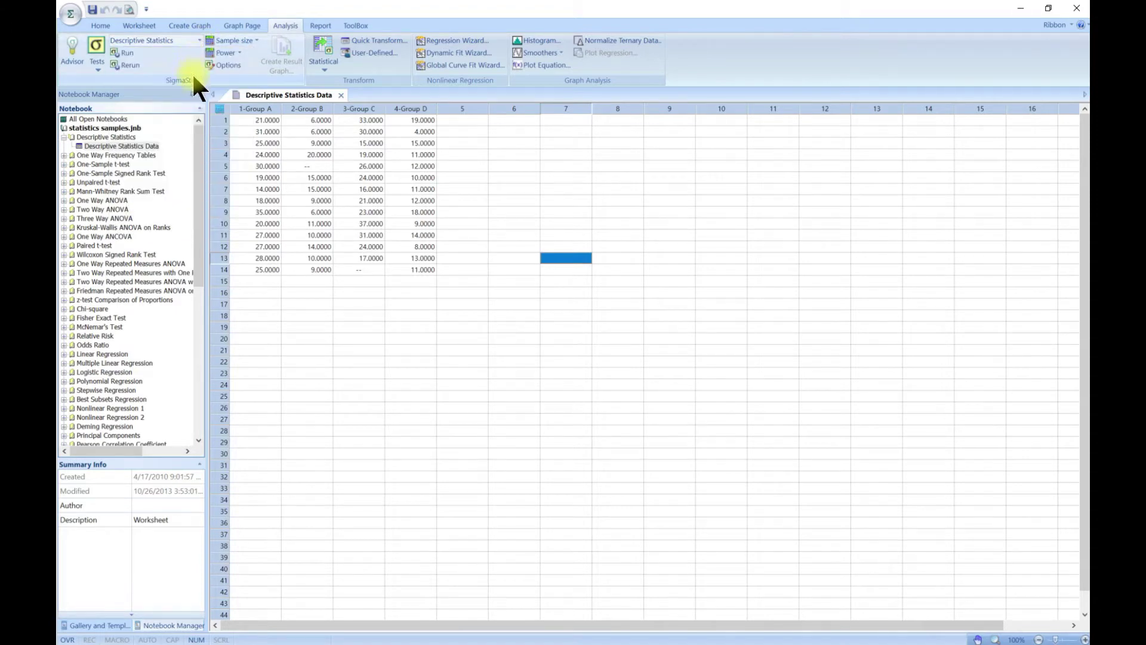
pyautogui.click(95, 70)
pyautogui.moveTo(138, 77)
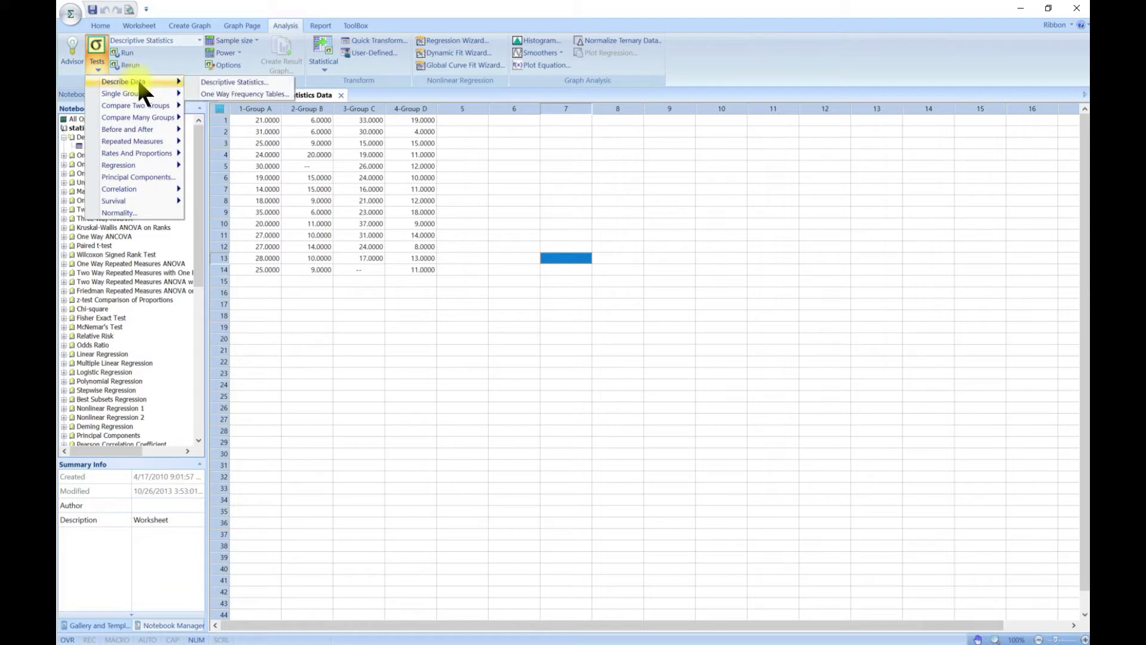
pyautogui.click(238, 82)
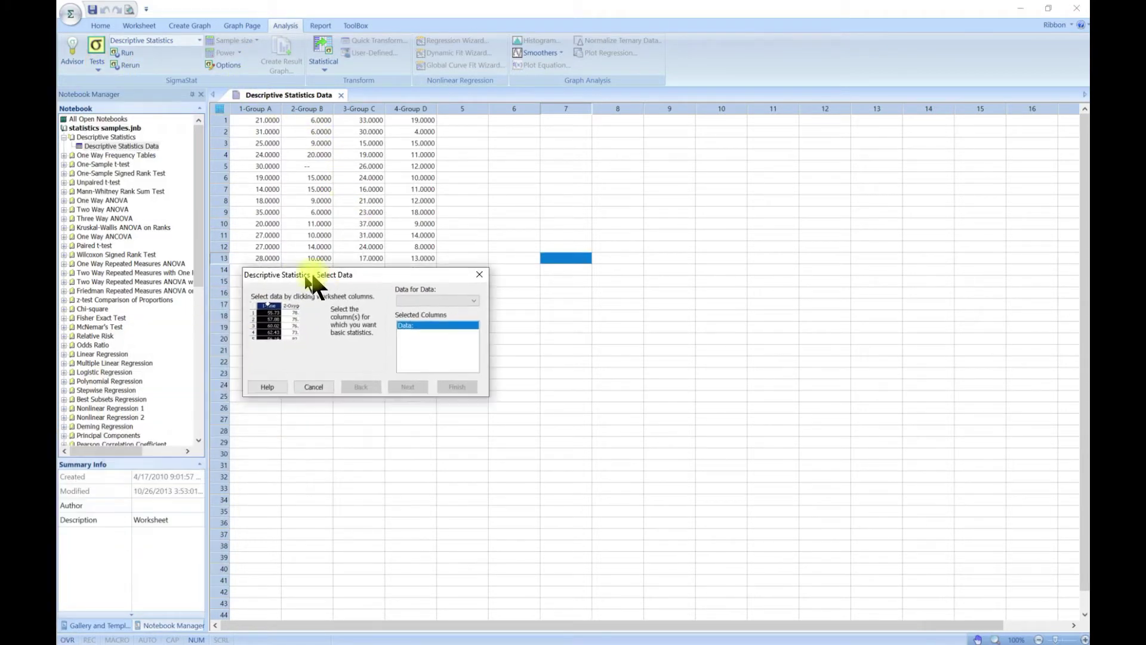
# - Analyse columns 1-Group A and 2-Group B and finish to produce the Descriptive Statistics 8 Report
pyautogui.moveTo(311, 271); pyautogui.dragTo(442, 166)
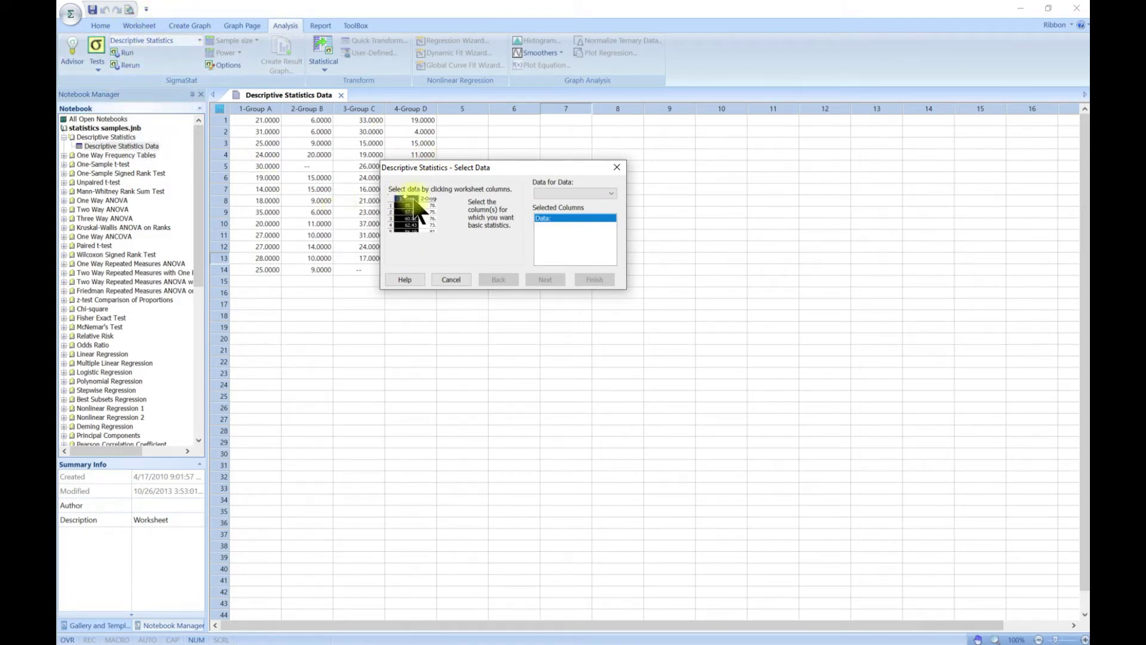
pyautogui.moveTo(446, 166); pyautogui.dragTo(483, 173)
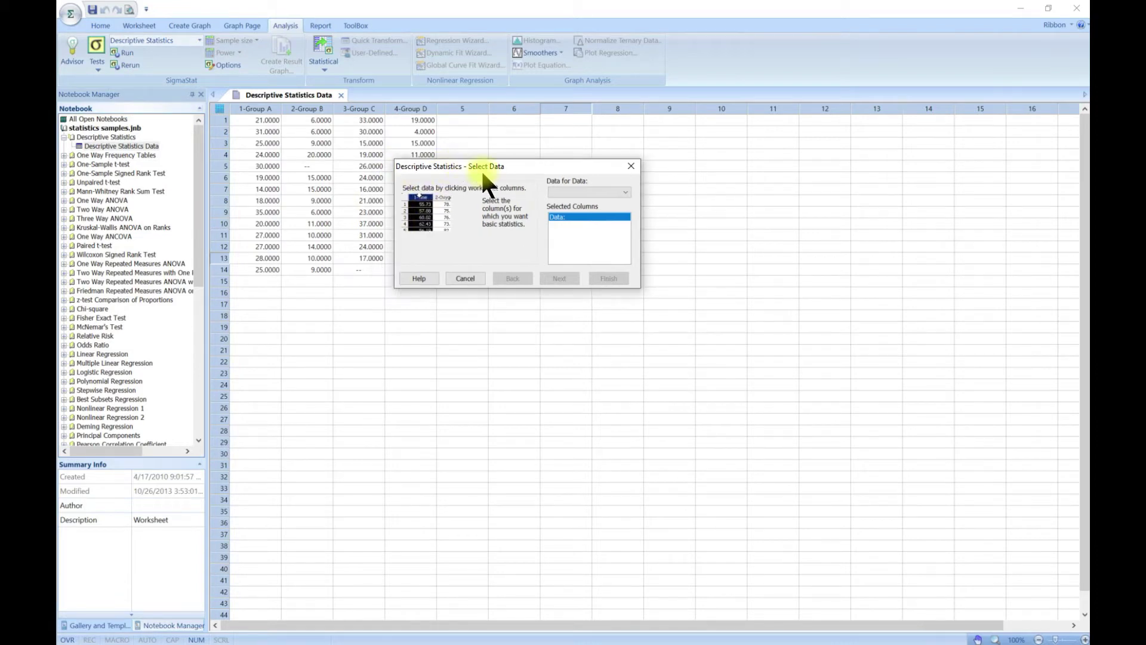
pyautogui.click(624, 191)
pyautogui.click(601, 202)
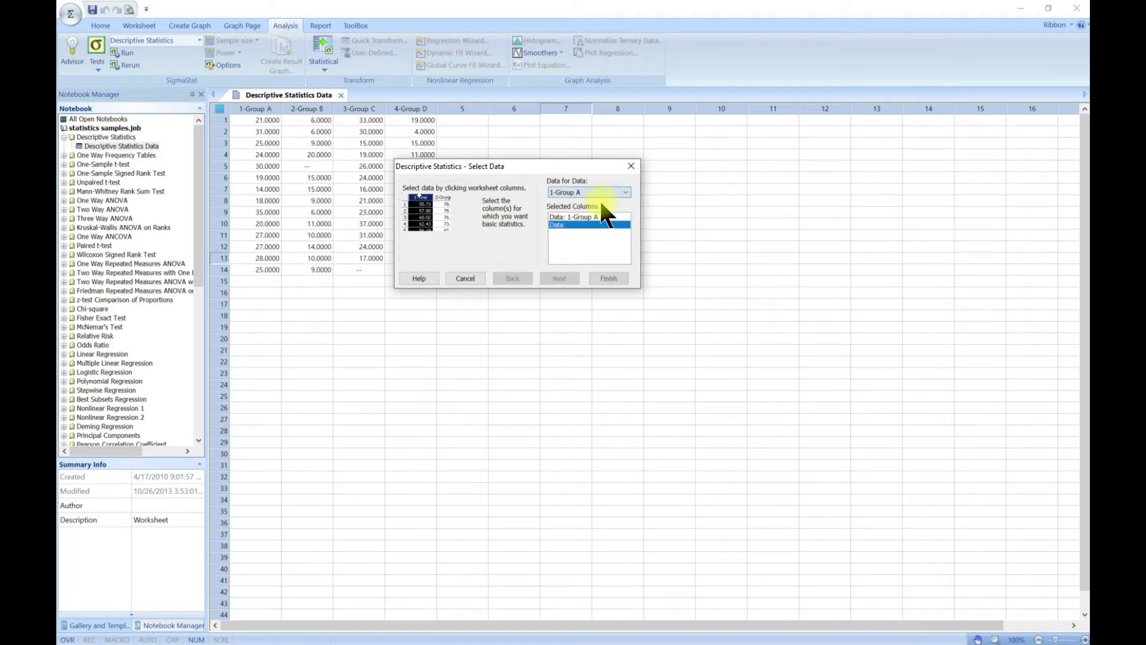
pyautogui.click(626, 192)
pyautogui.click(617, 203)
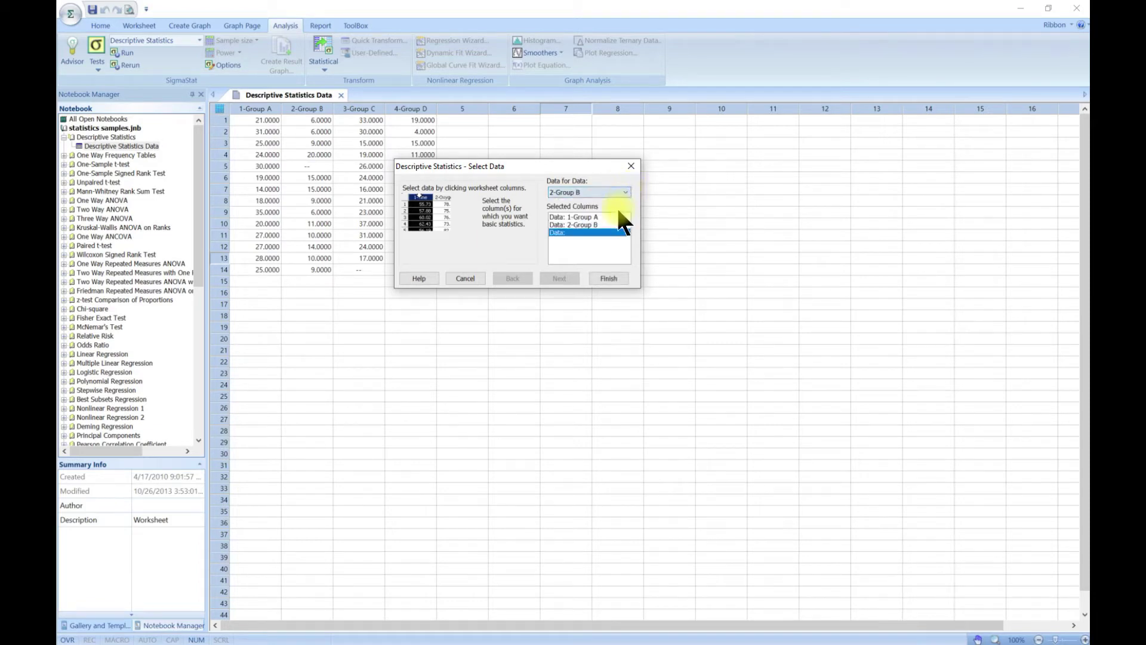
pyautogui.click(609, 277)
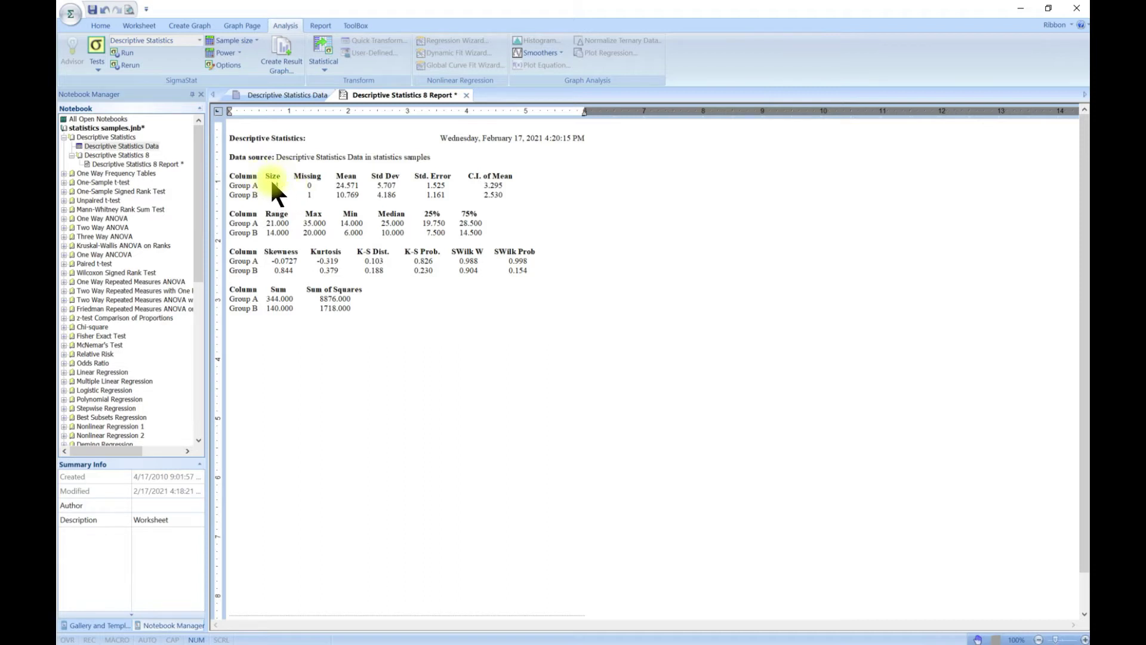
# - Compare the Descriptive Statistics 8 Report with the worksheet data, then select report text
pyautogui.click(305, 95)
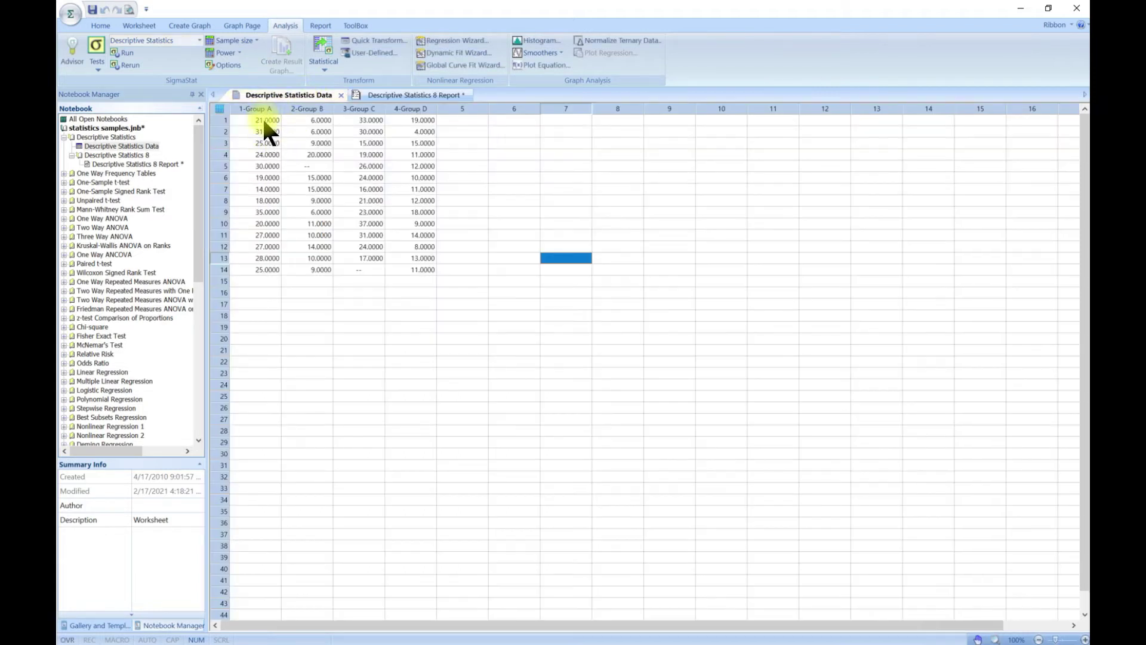
pyautogui.click(388, 95)
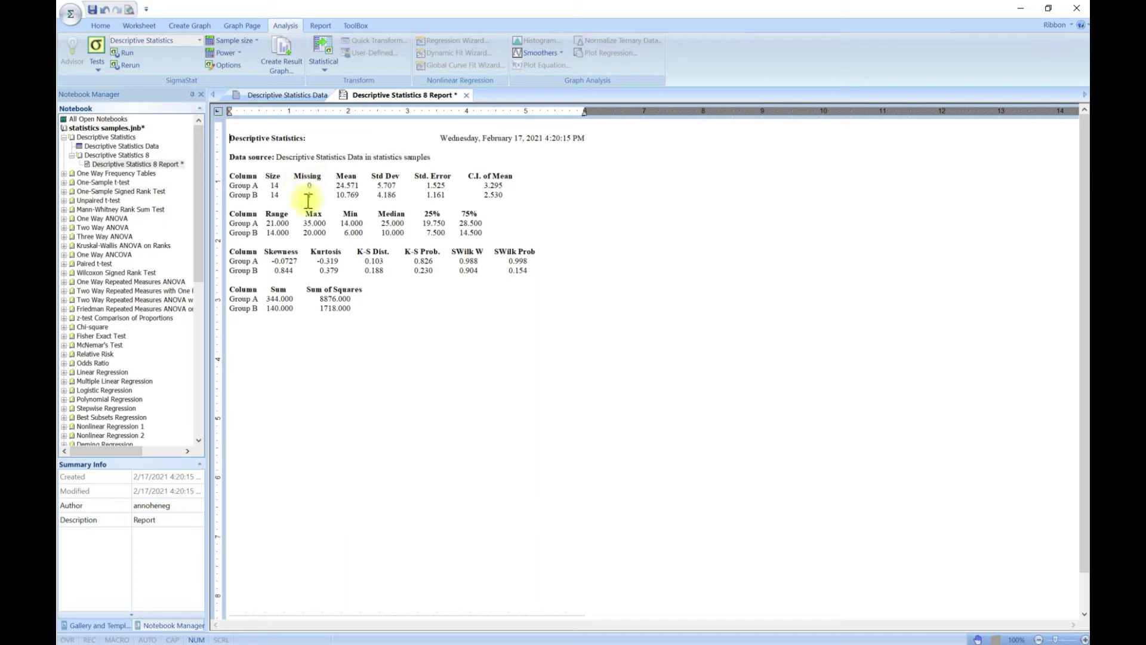
pyautogui.click(297, 89)
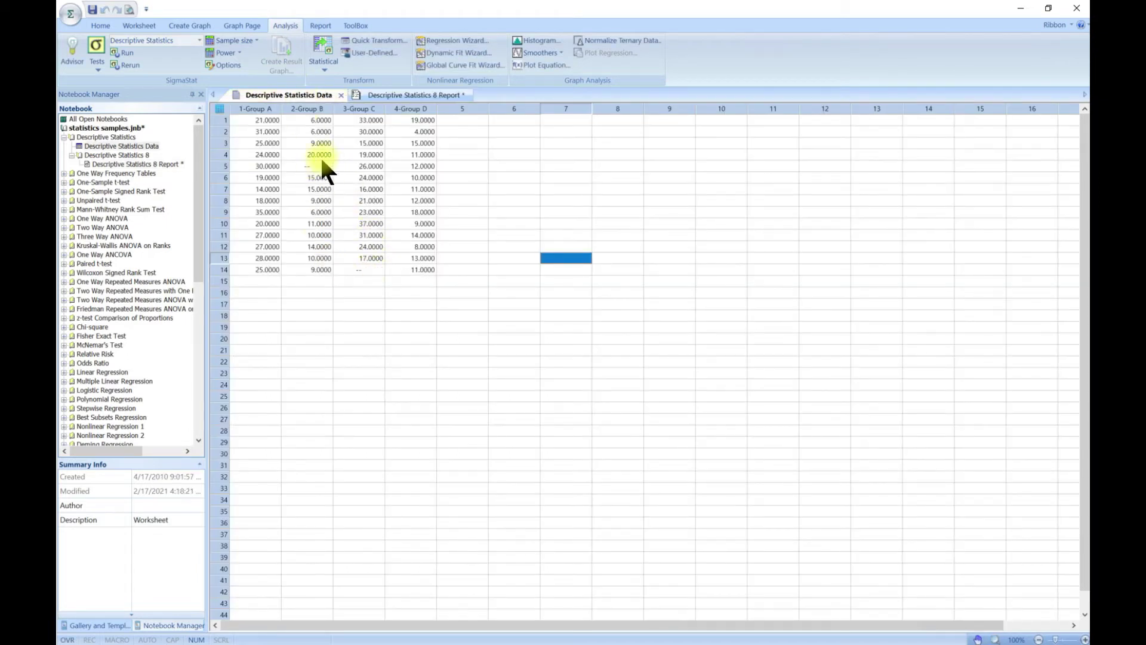
pyautogui.click(370, 95)
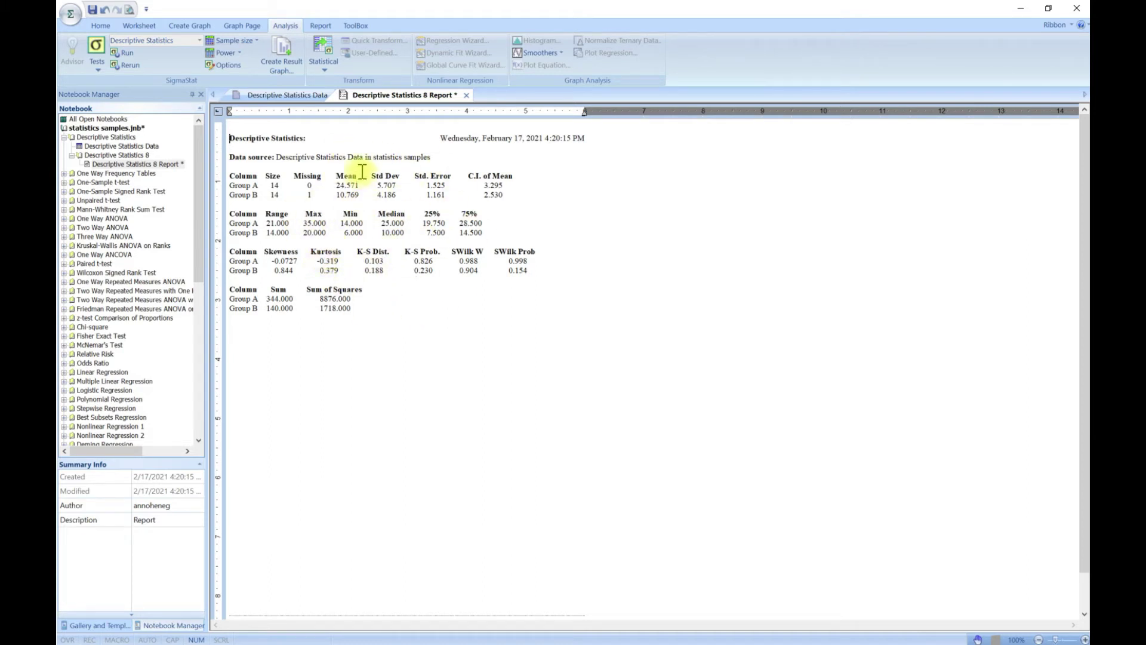
pyautogui.doubleClick(407, 157)
pyautogui.moveTo(407, 158); pyautogui.dragTo(226, 67)
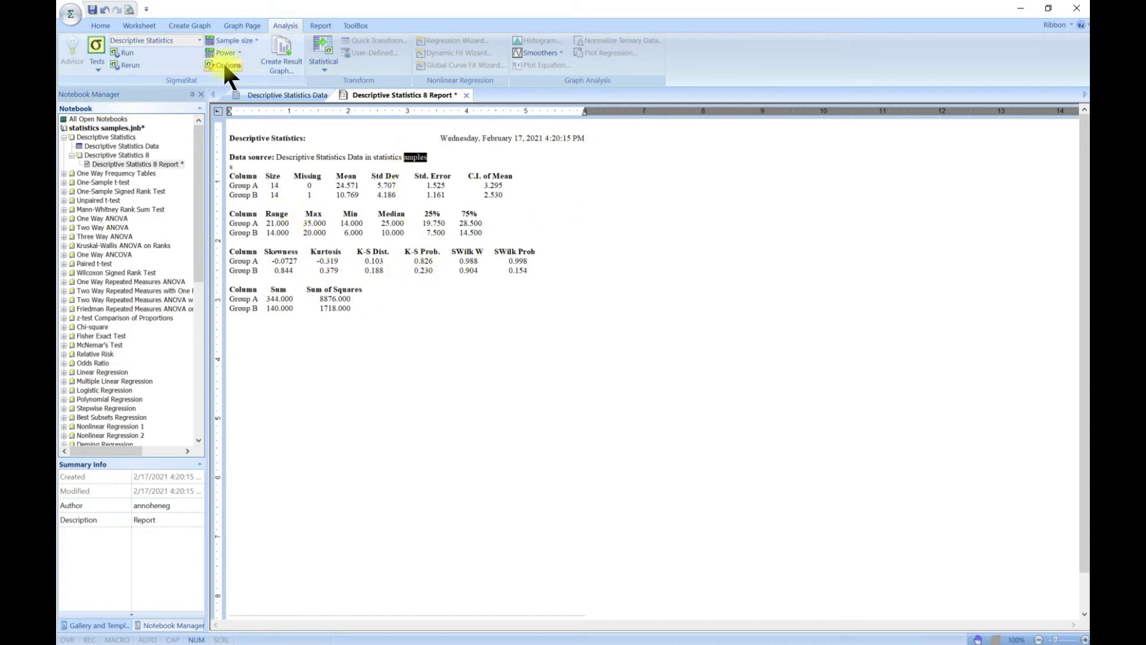
# - Limit the descriptive statistics options to N (Size), Missing, Mean, Median and Normality
pyautogui.click(258, 38)
pyautogui.click(238, 43)
pyautogui.click(234, 66)
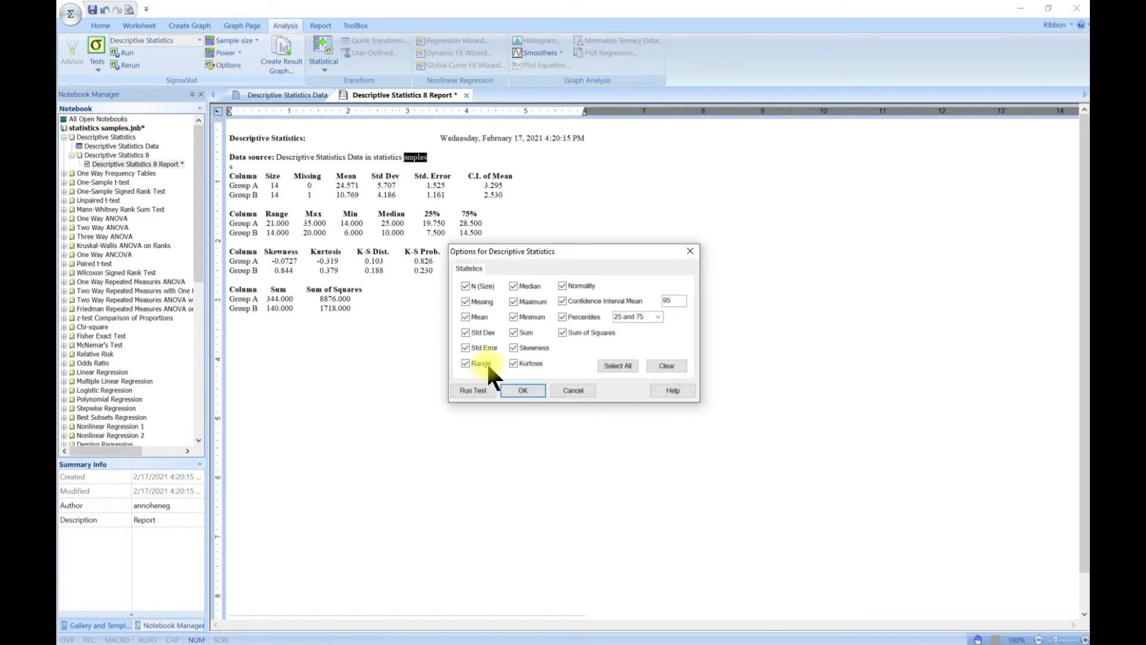
pyautogui.moveTo(507, 252); pyautogui.dragTo(456, 203)
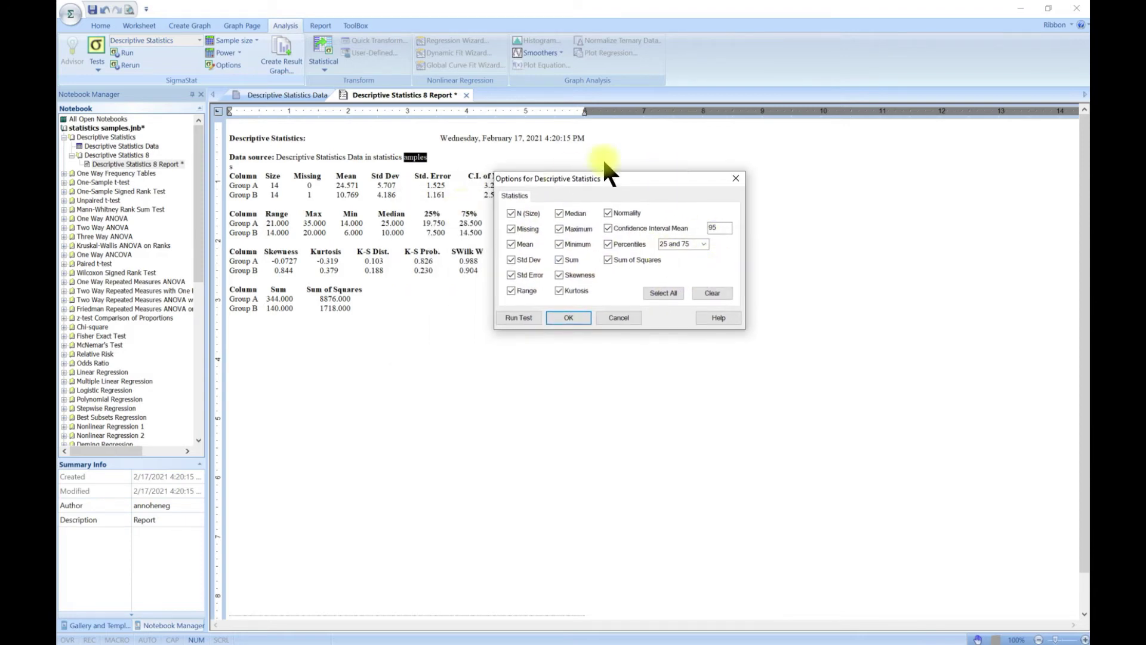
pyautogui.moveTo(609, 177); pyautogui.dragTo(676, 167)
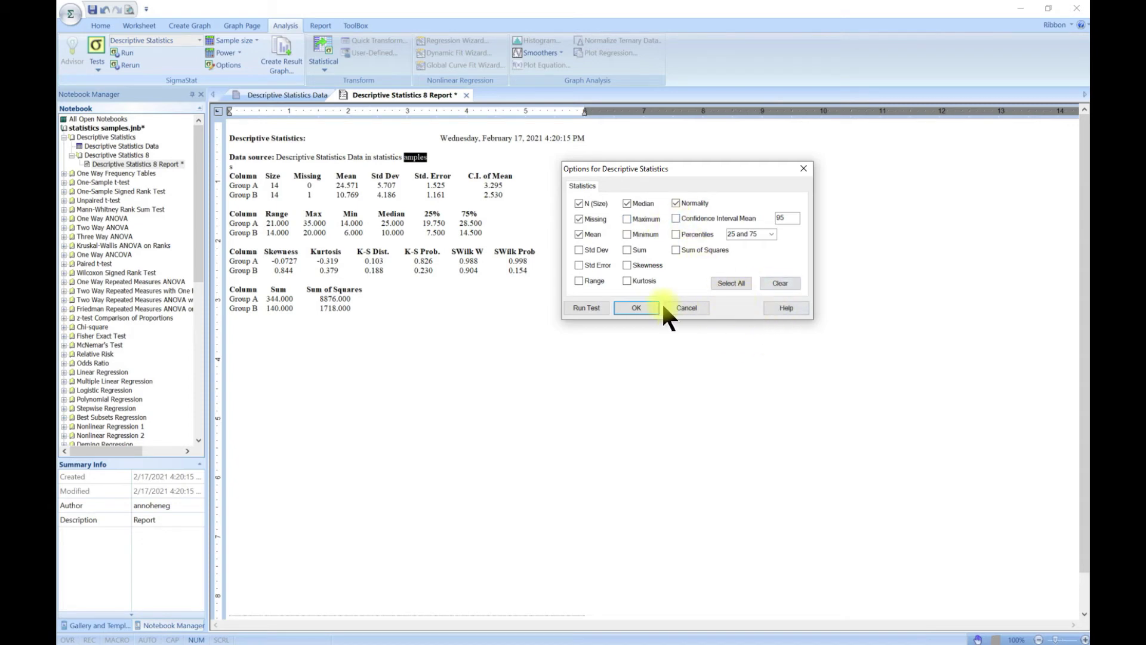
# - Rerun the test on 1-Group A and 2-Group B to generate the Descriptive Statistics 9 Report
pyautogui.click(600, 308)
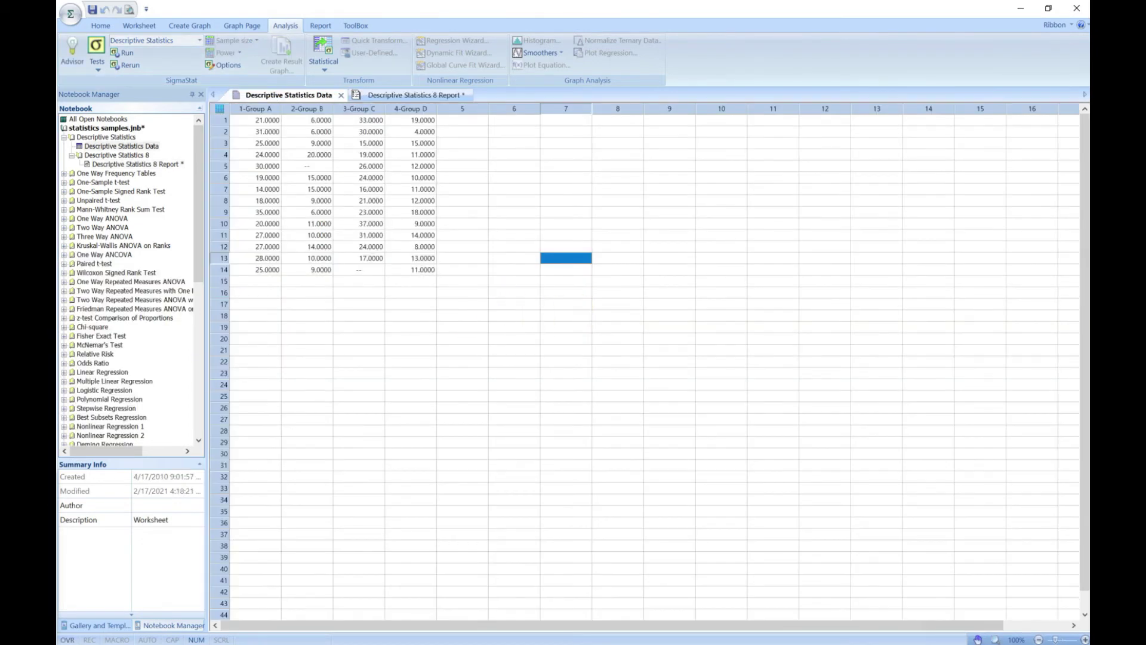
pyautogui.moveTo(529, 204); pyautogui.dragTo(531, 195)
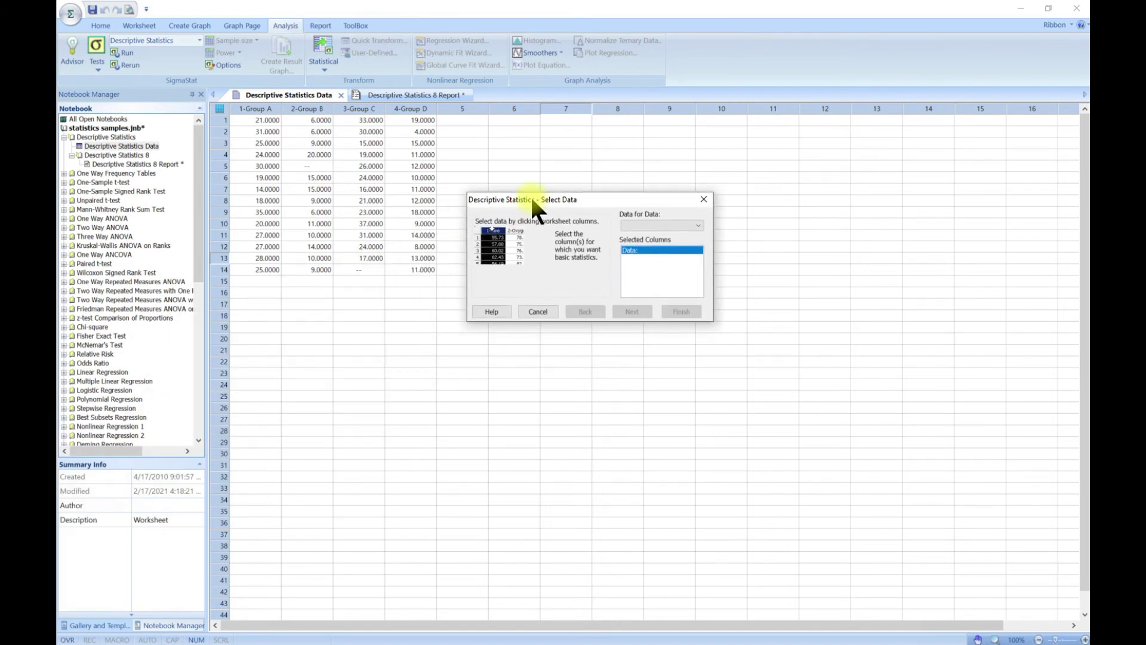
pyautogui.click(697, 225)
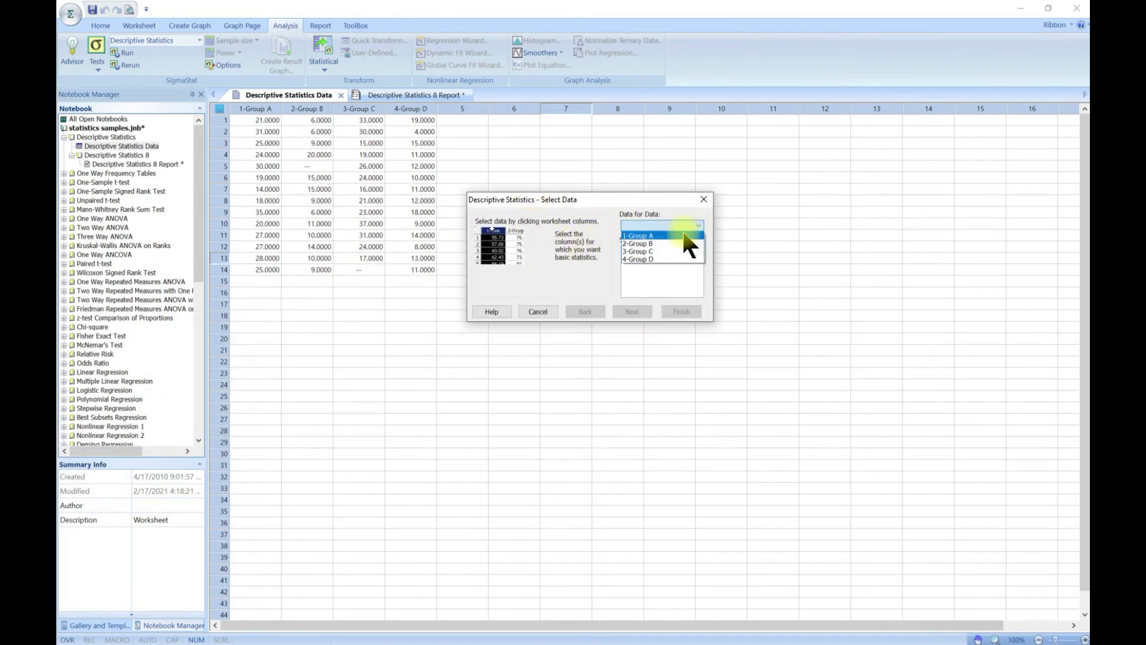
pyautogui.click(682, 234)
pyautogui.click(697, 225)
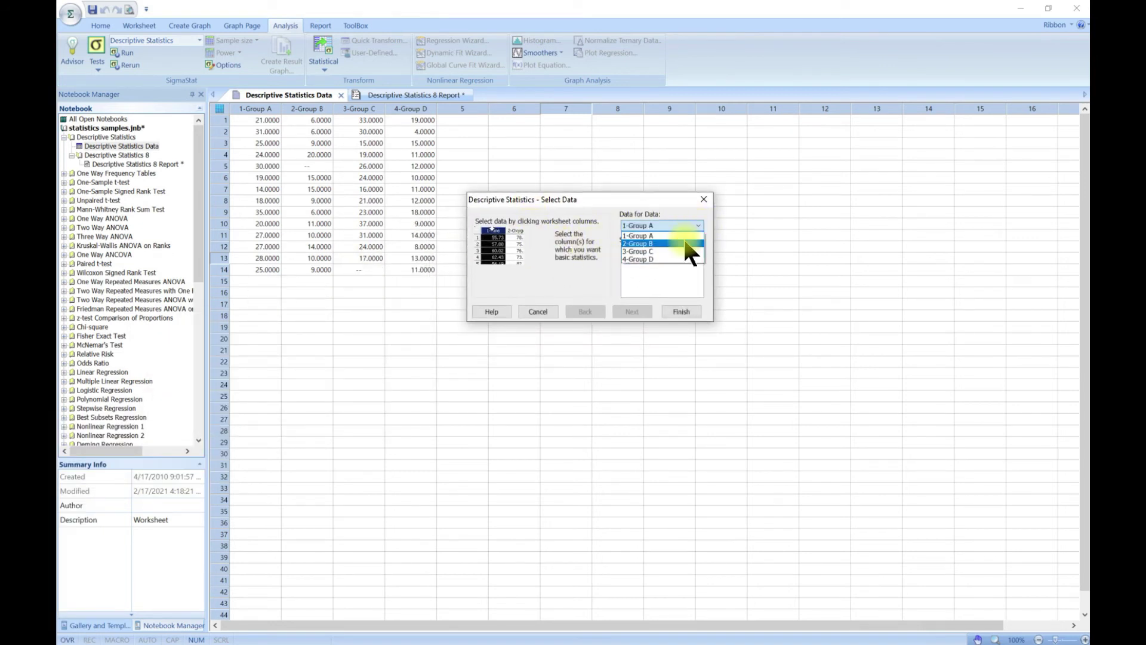
pyautogui.click(682, 242)
pyautogui.click(681, 311)
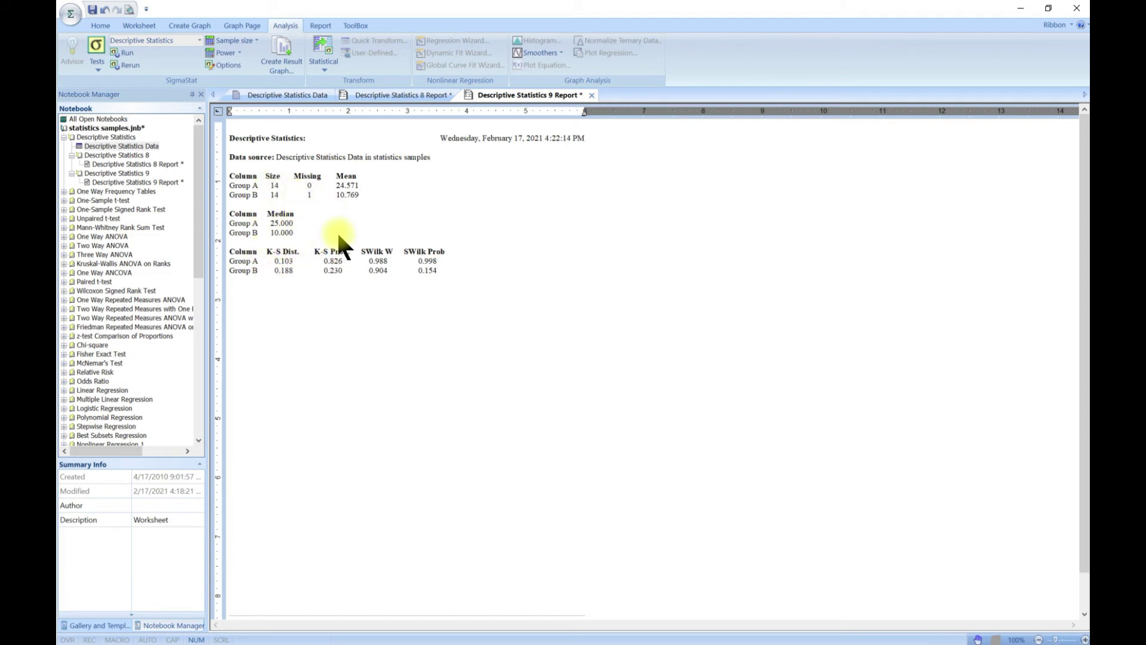
# - From the Descriptive Statistics 8 Report, create Bar Chart and Scatter Plot Column Means graphs
pyautogui.click(348, 93)
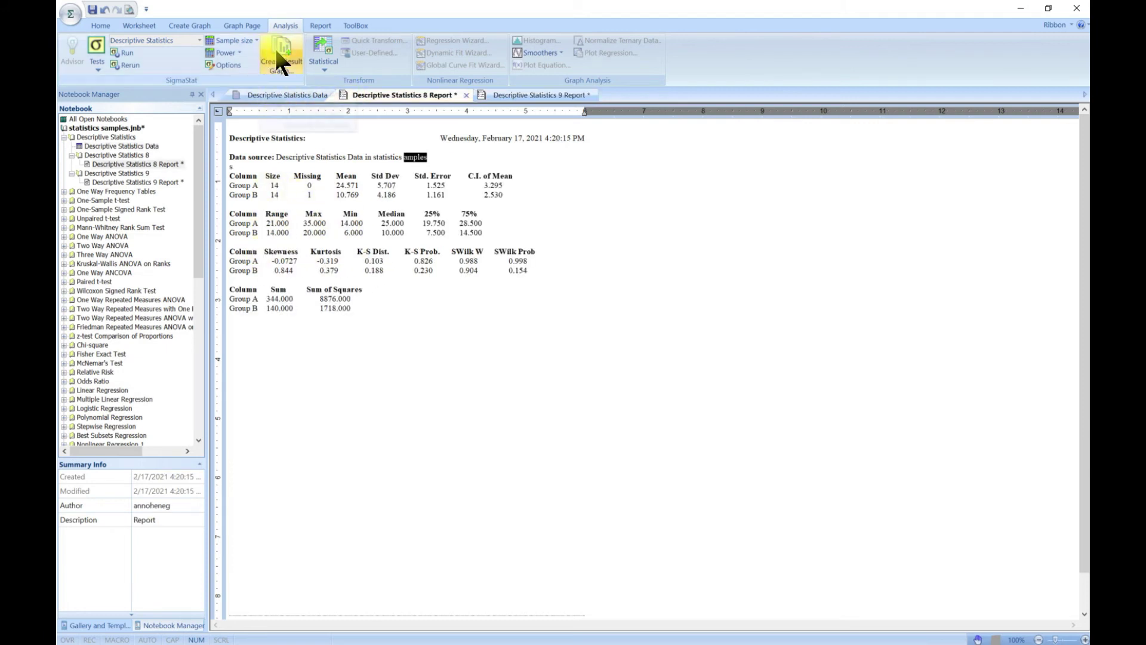
pyautogui.click(145, 524)
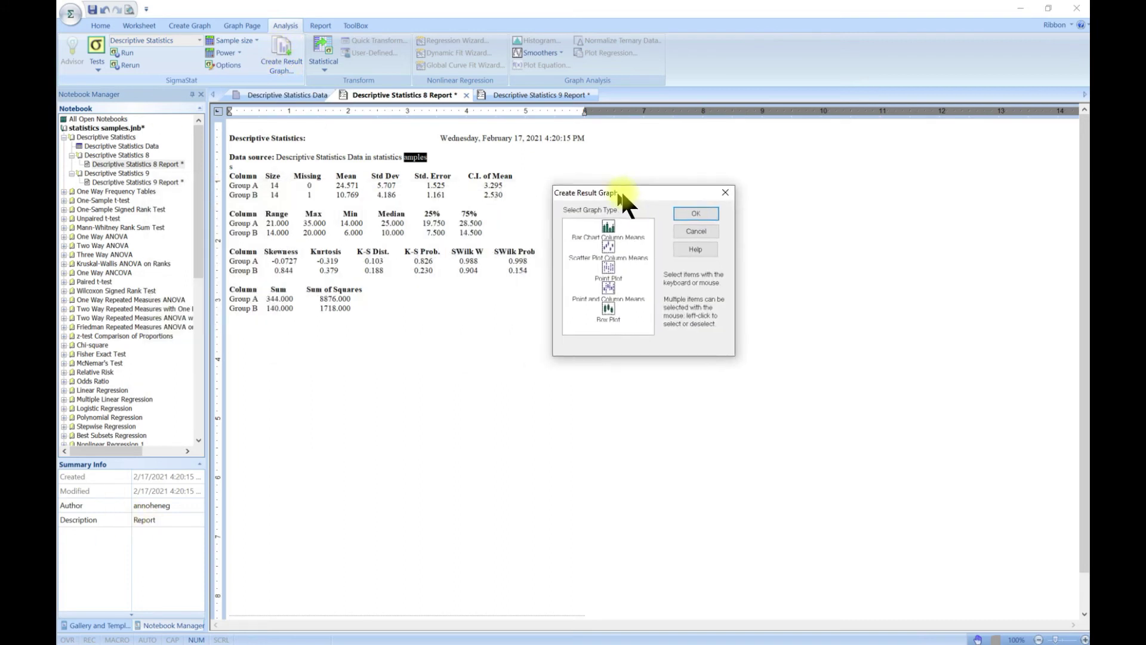
pyautogui.moveTo(621, 188); pyautogui.dragTo(580, 171)
pyautogui.click(621, 227)
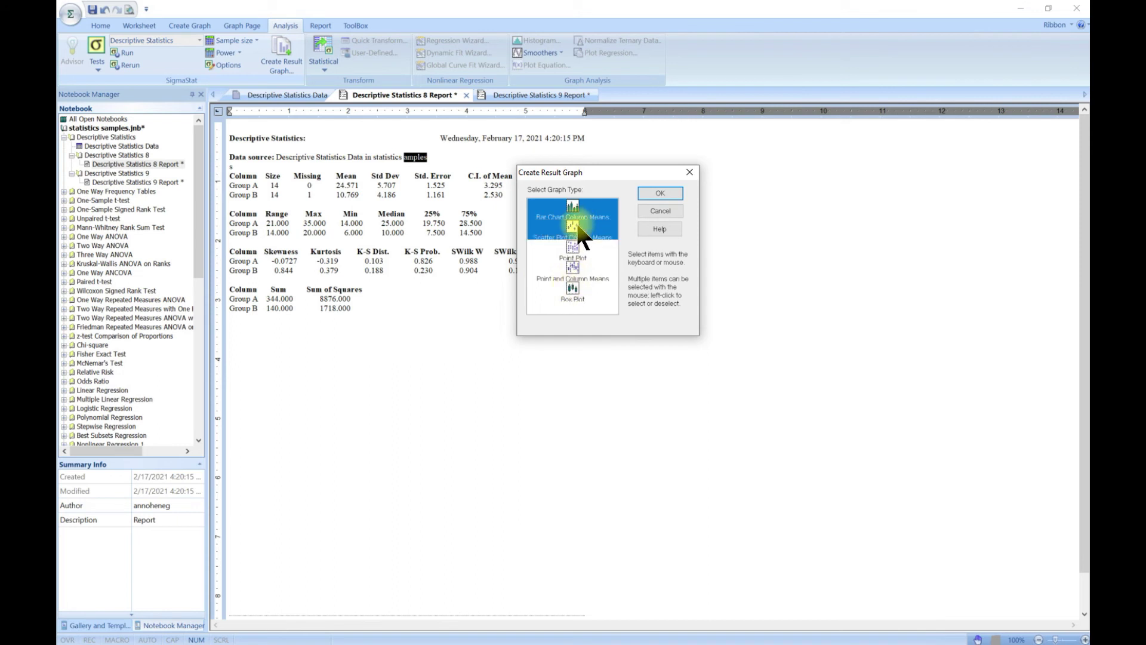
pyautogui.click(657, 194)
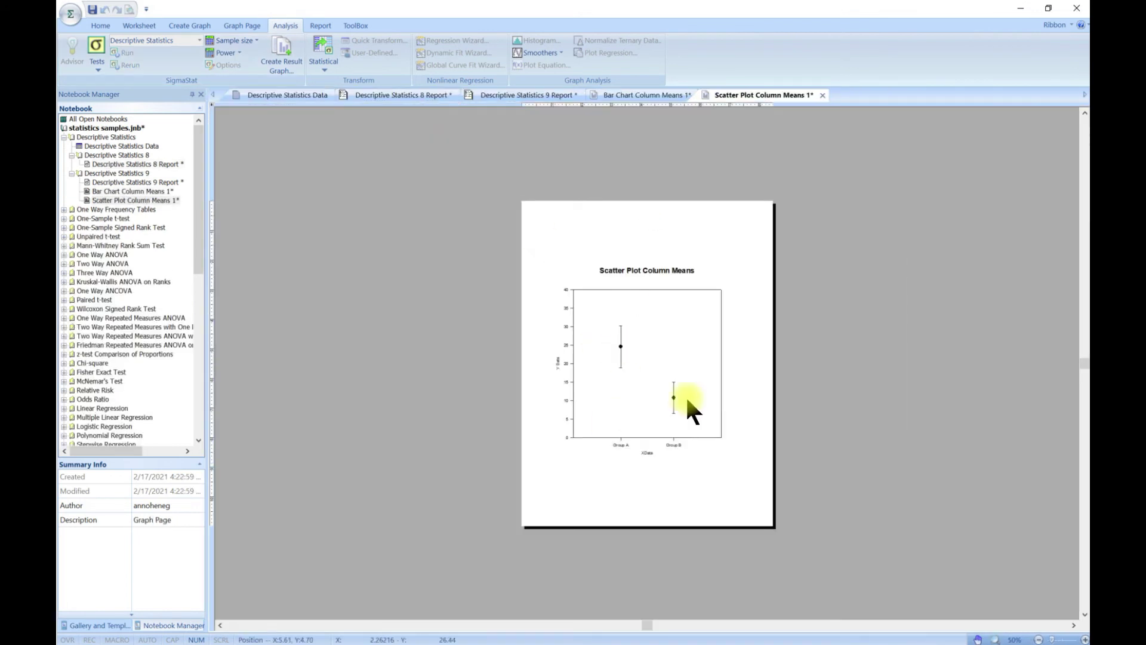
# - Inspect the scatter plot against the worksheet, opening and dismissing the graph's context menu
pyautogui.scroll(3, 573, 430)
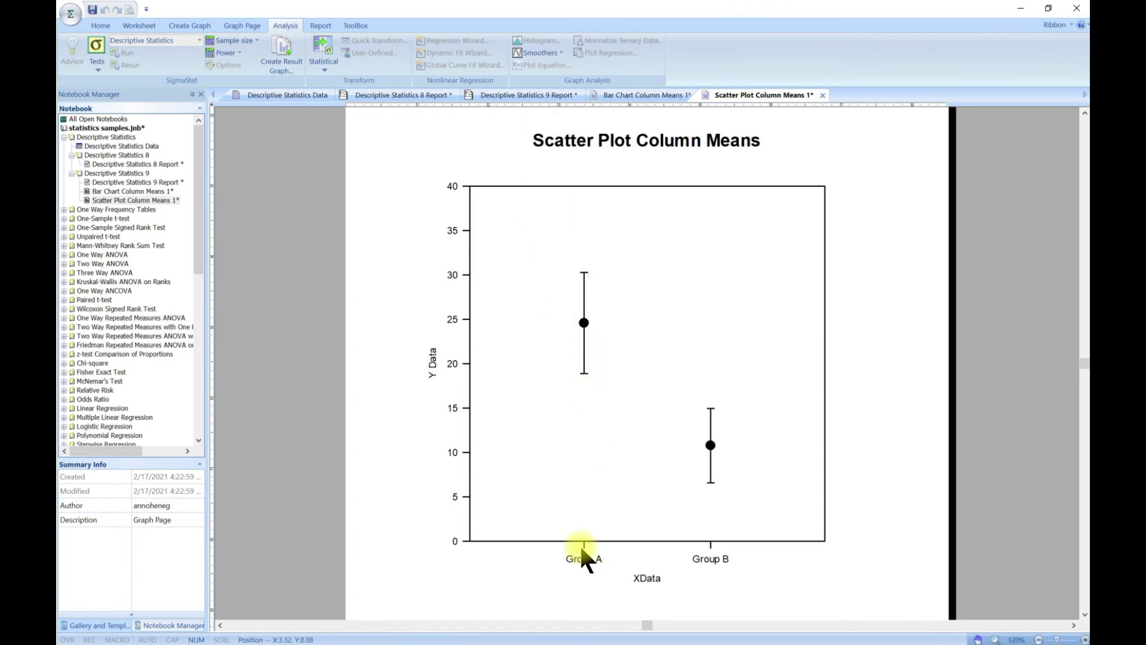
pyautogui.click(293, 99)
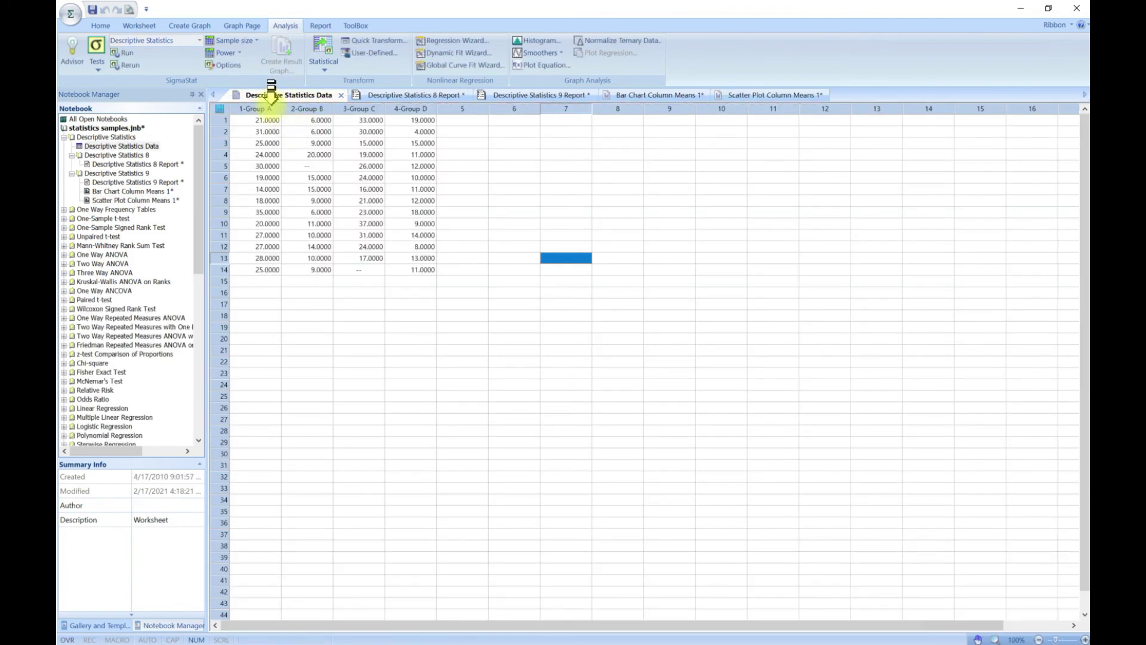
pyautogui.click(770, 94)
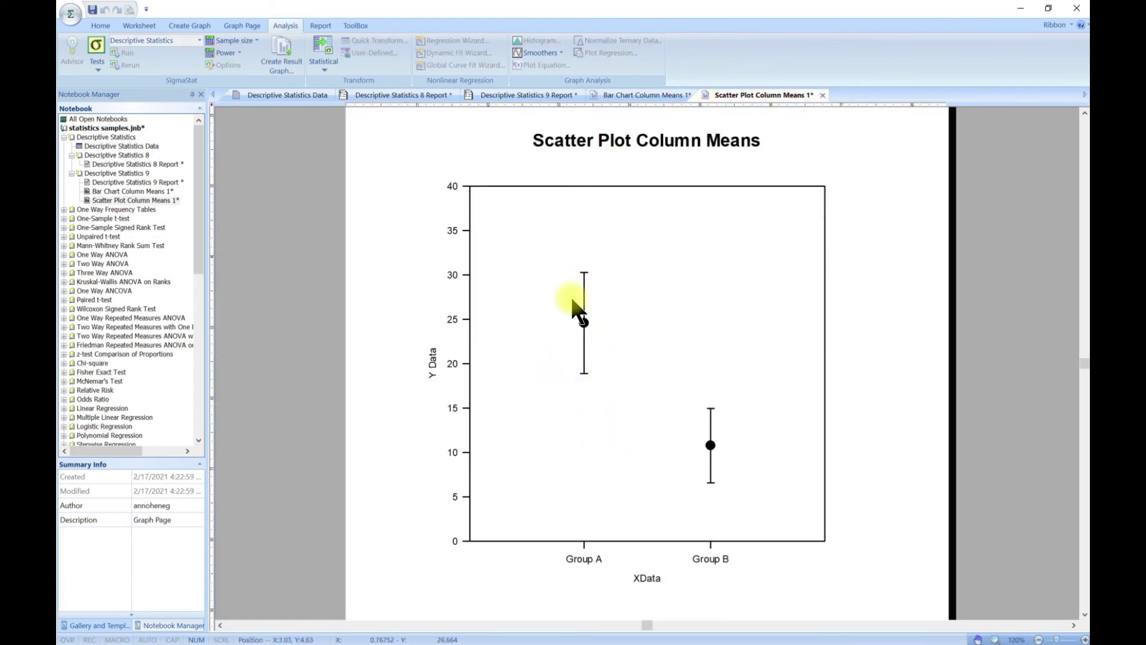
pyautogui.rightClick(614, 307)
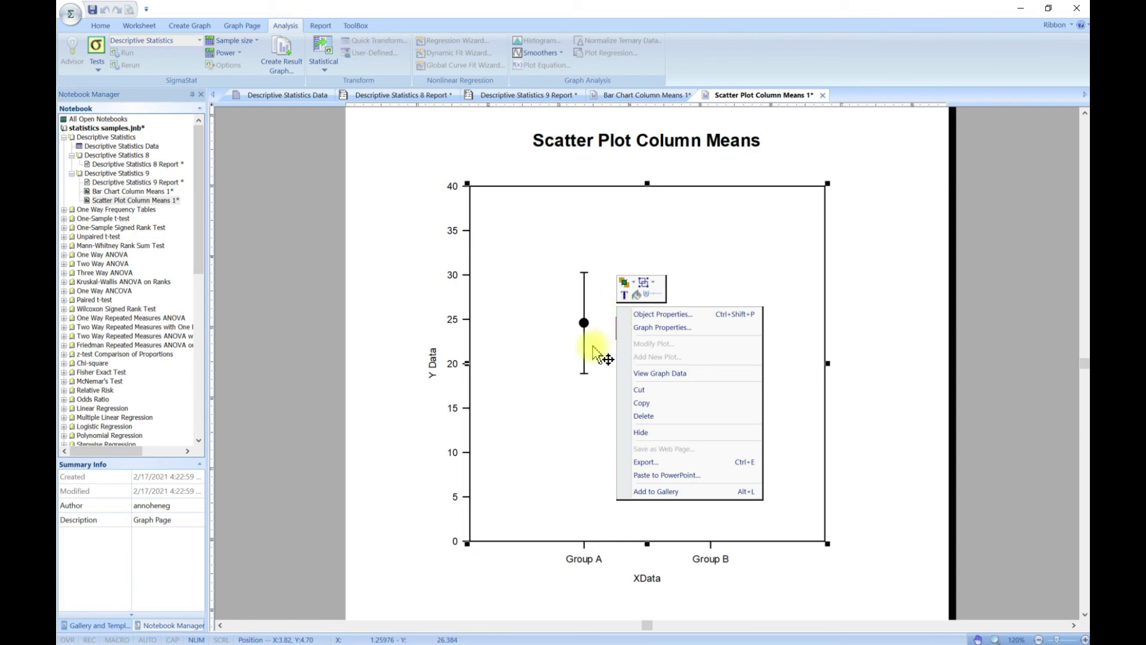
pyautogui.press('Up')
pyautogui.press('Down')
pyautogui.click(320, 133)
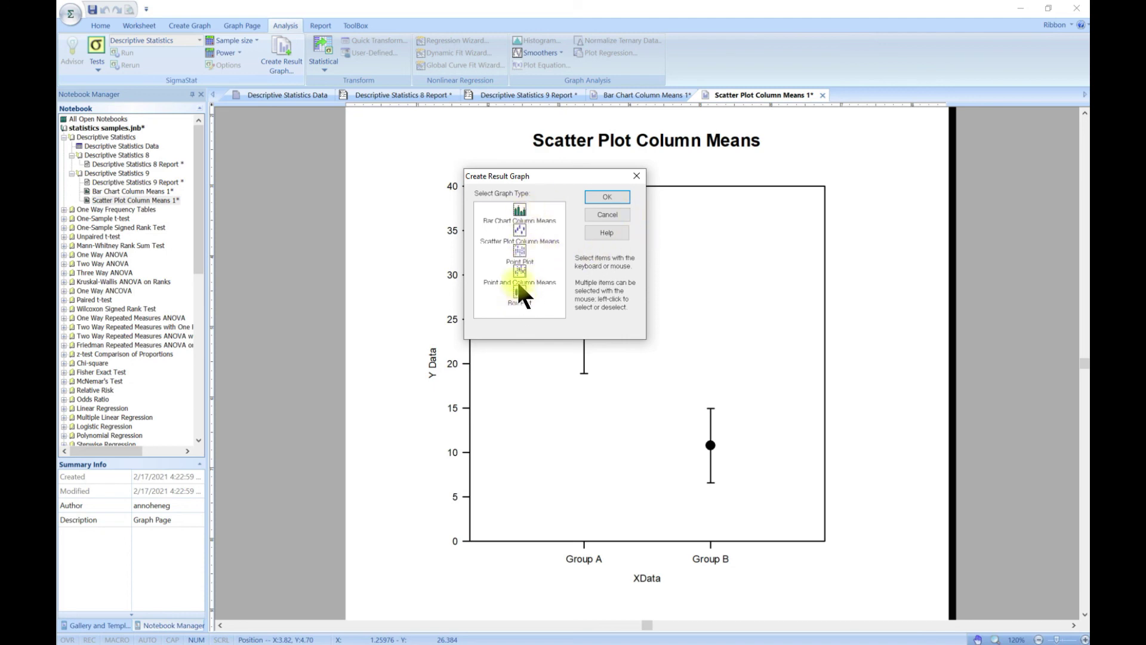
# - Create a Box Plot result graph for Group A and Group B and zoom in
pyautogui.click(526, 296)
pyautogui.click(620, 196)
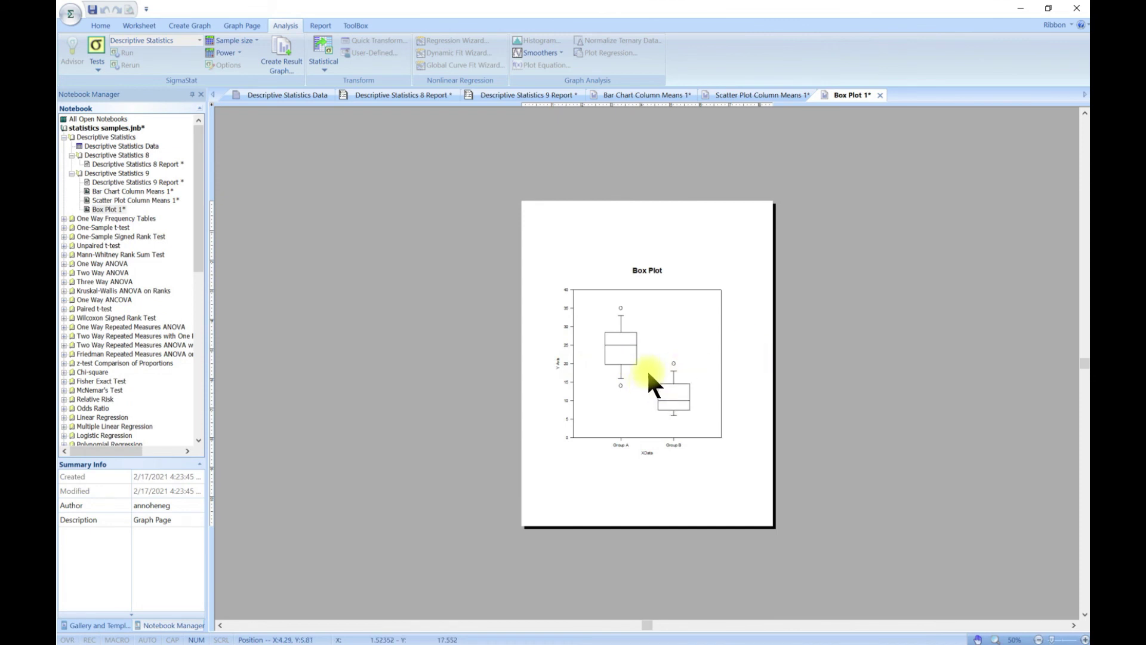
pyautogui.scroll(2, 646, 369)
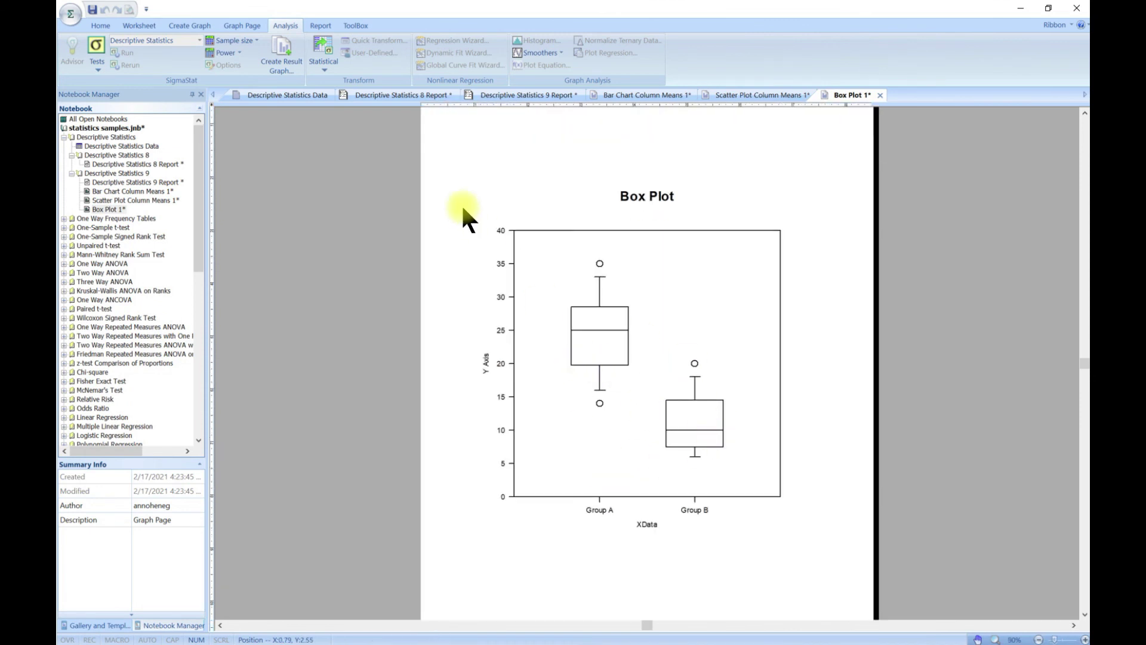